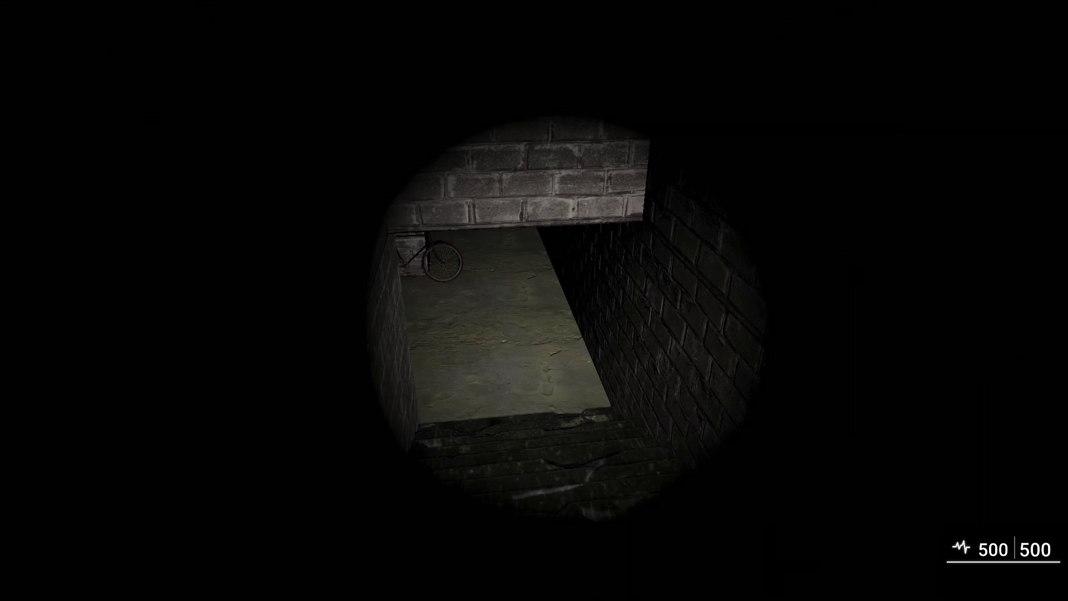
# In test mode, walk down the basement stairs to the bicycle until its 'E to use' prompt appears
pyautogui.press('w')
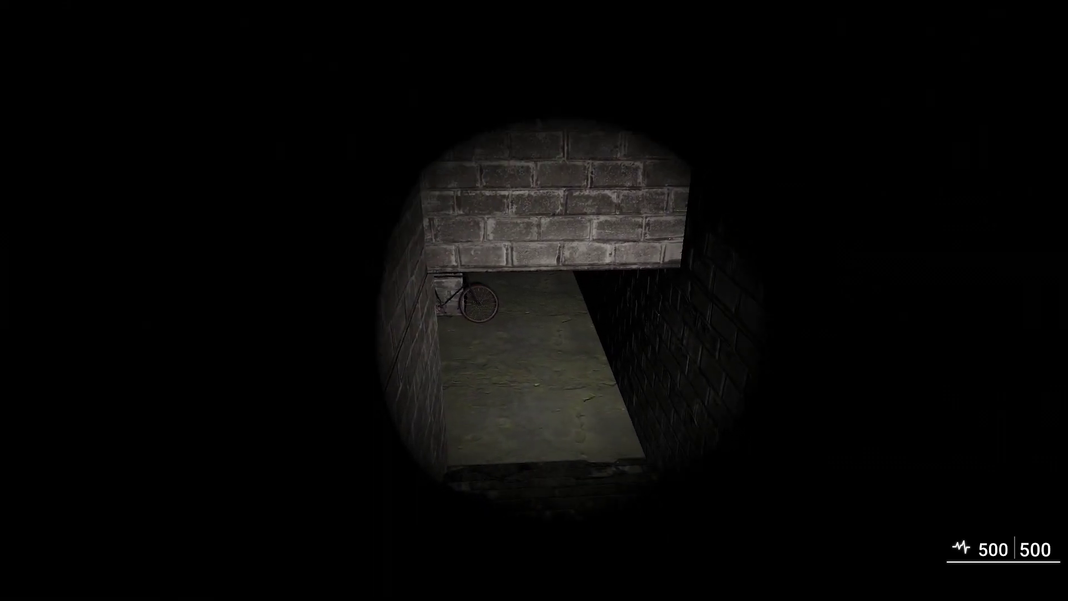
pyautogui.moveTo(535, 301)
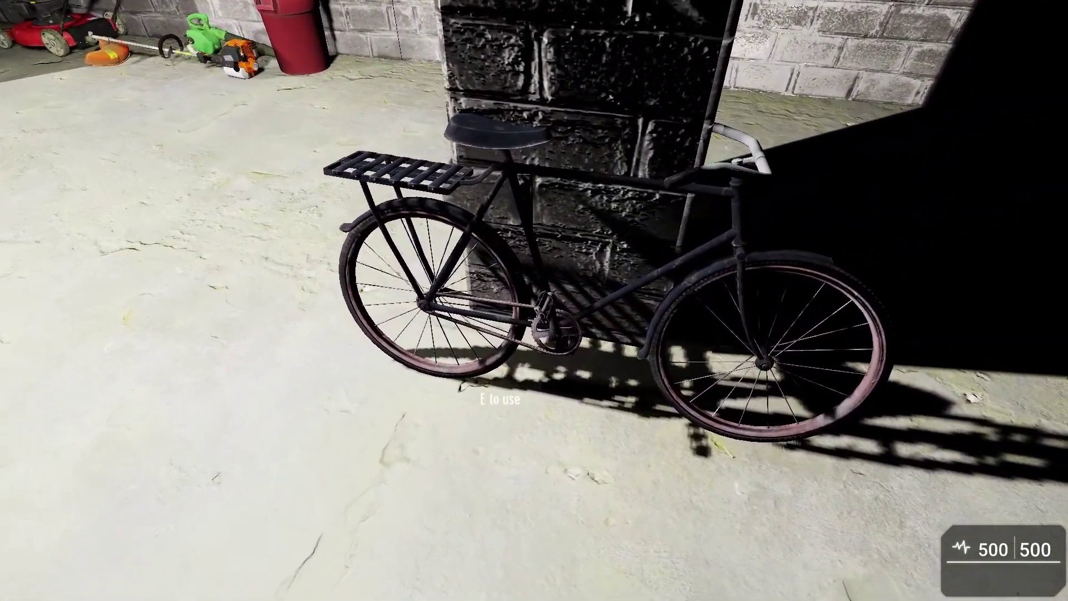
pyautogui.press('w')
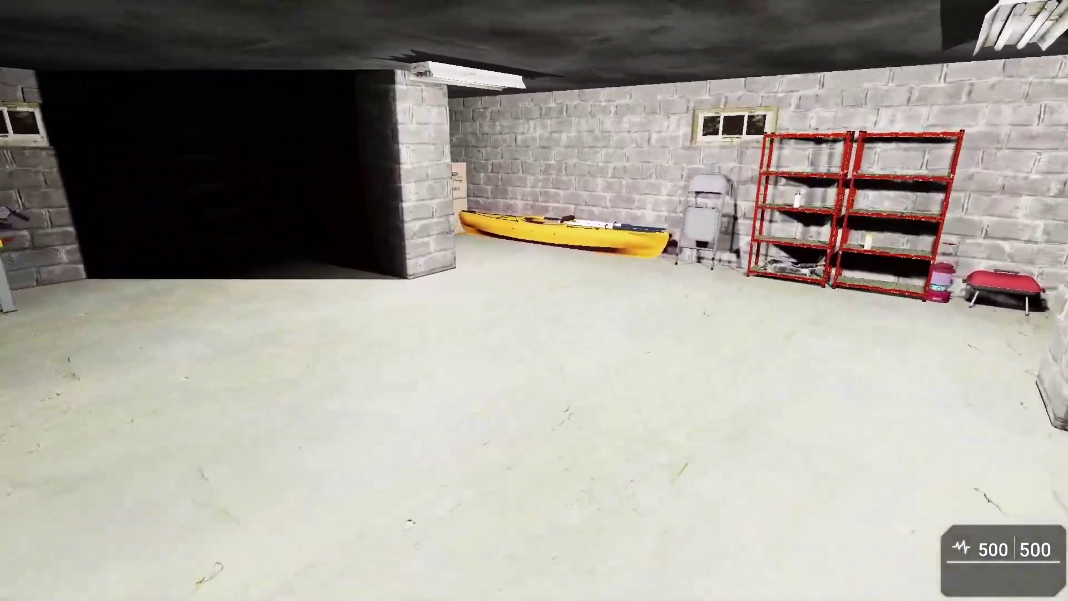
# Walk past the bicycle to the red shelves' 'E to collect' items, then face the bike and workbench
pyautogui.press('w')
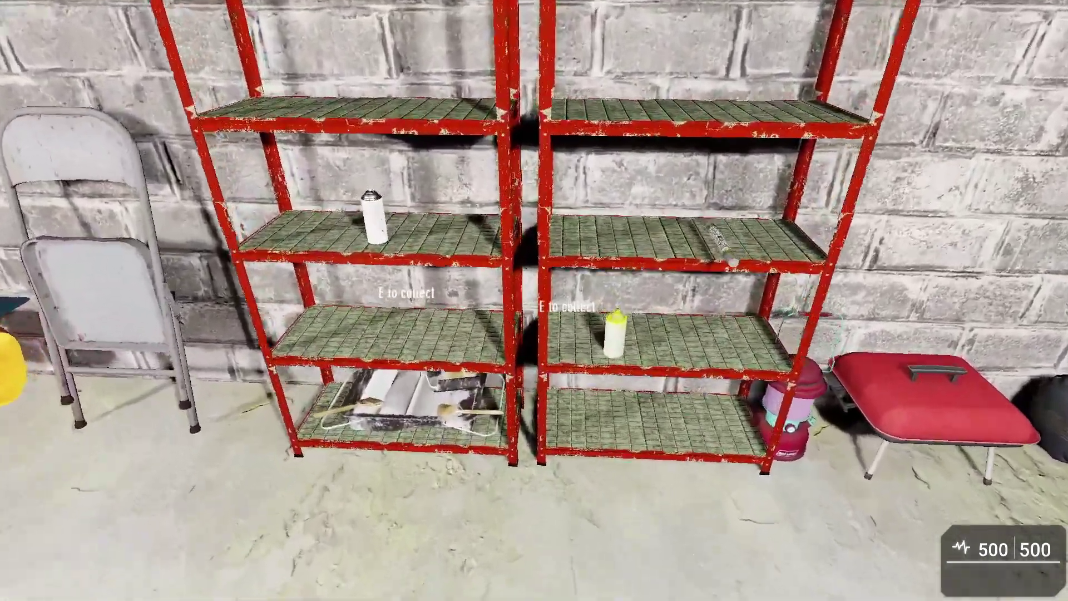
pyautogui.press('w')
pyautogui.press('s')
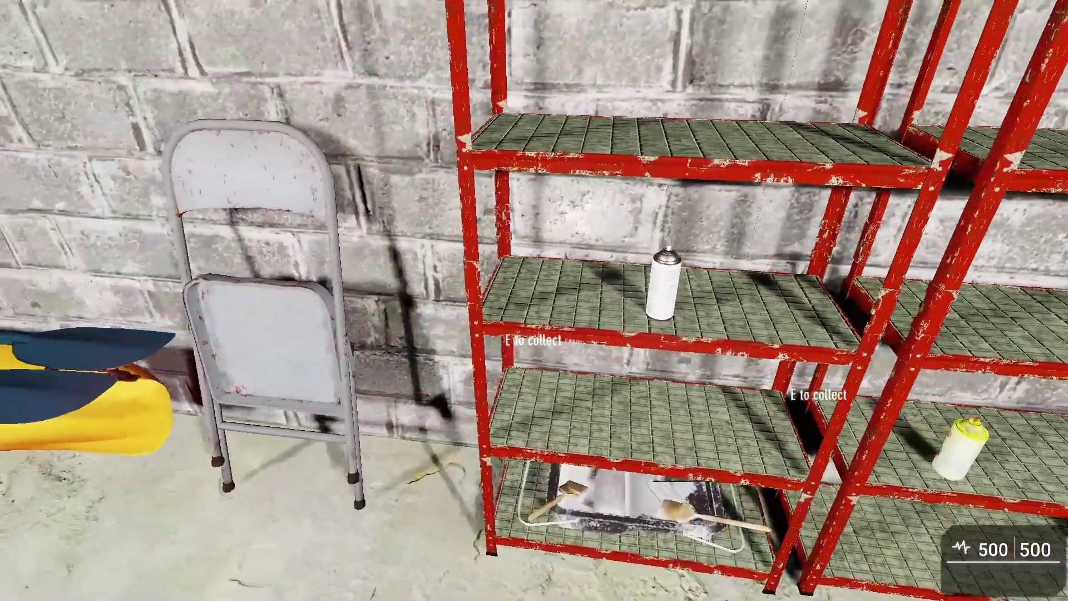
pyautogui.press('w')
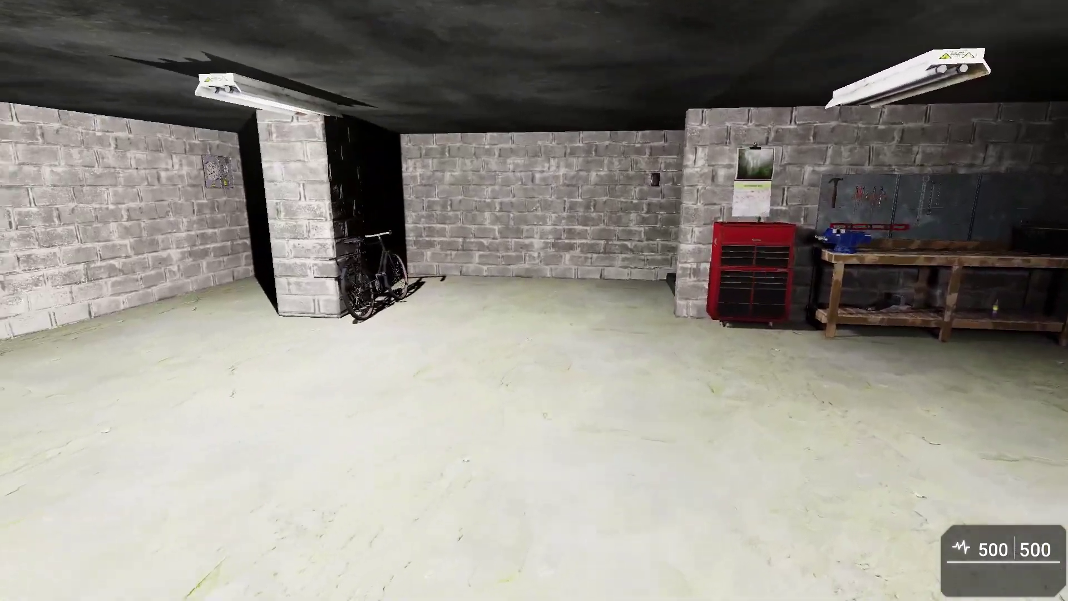
# Collect the oil spray can from the workbench, spray the bicycle with it, then back away
pyautogui.press('w')
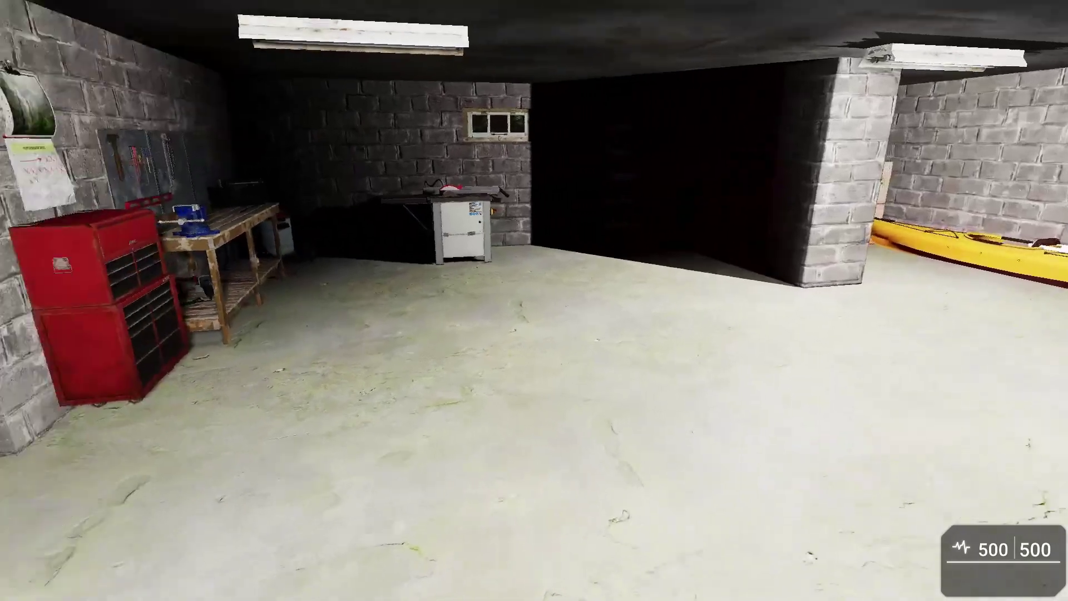
pyautogui.press('w')
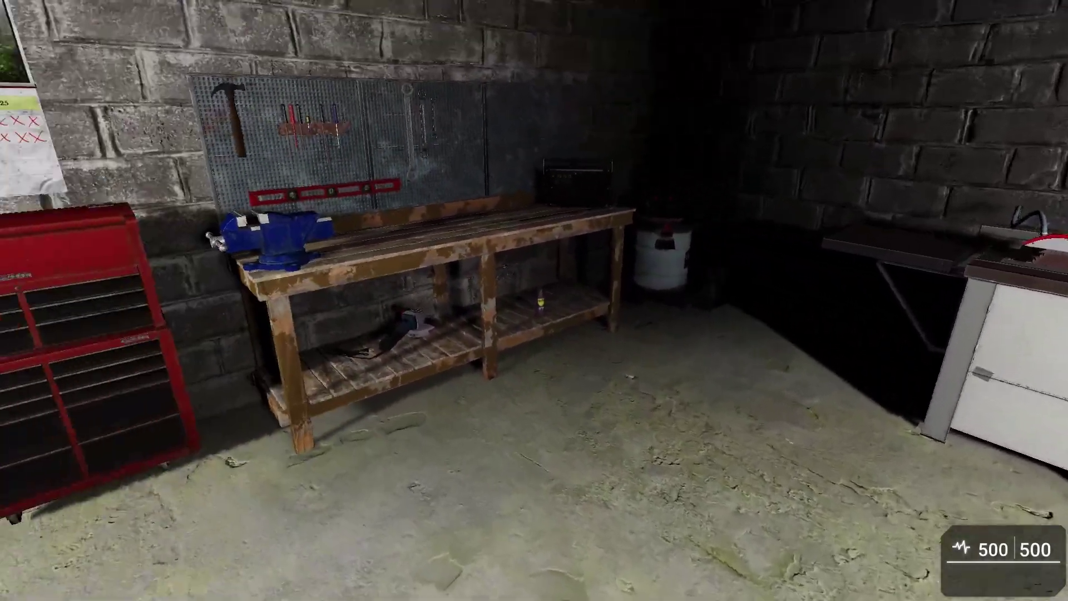
pyautogui.press('w')
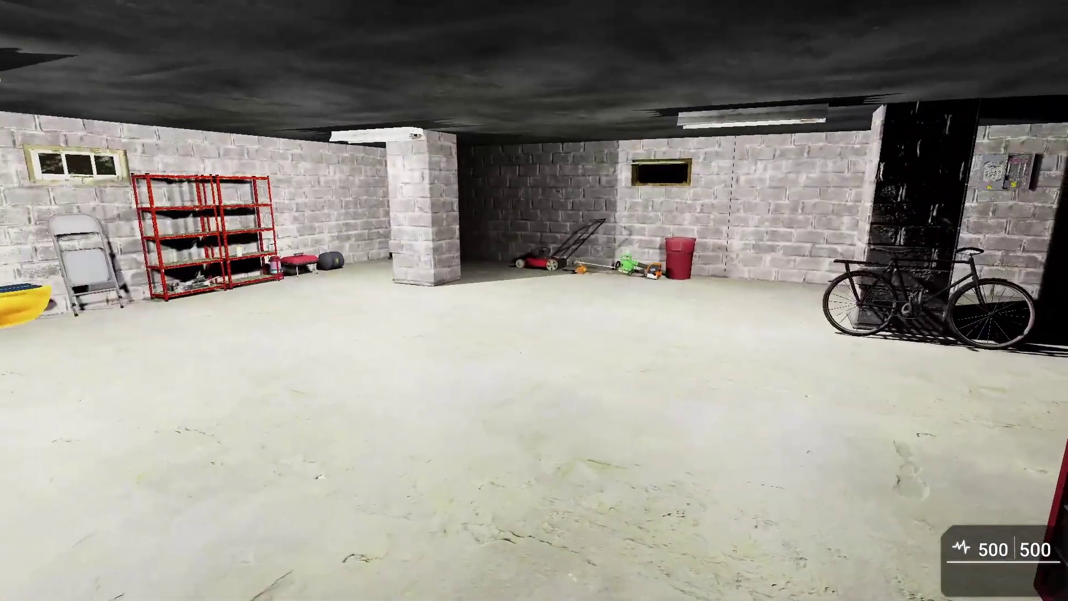
pyautogui.press('w')
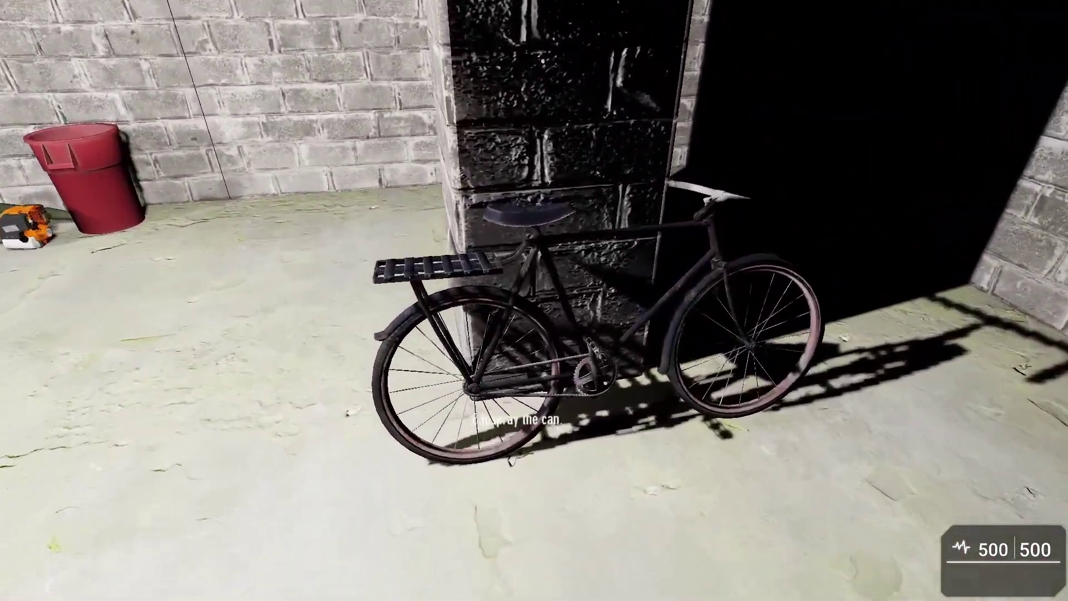
pyautogui.press('w')
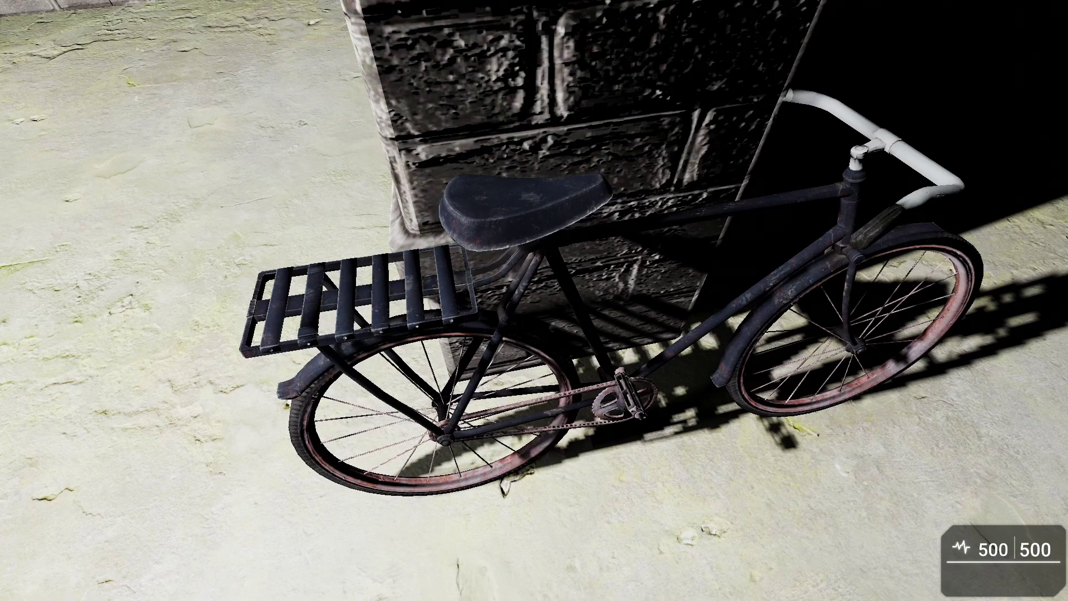
pyautogui.press('s')
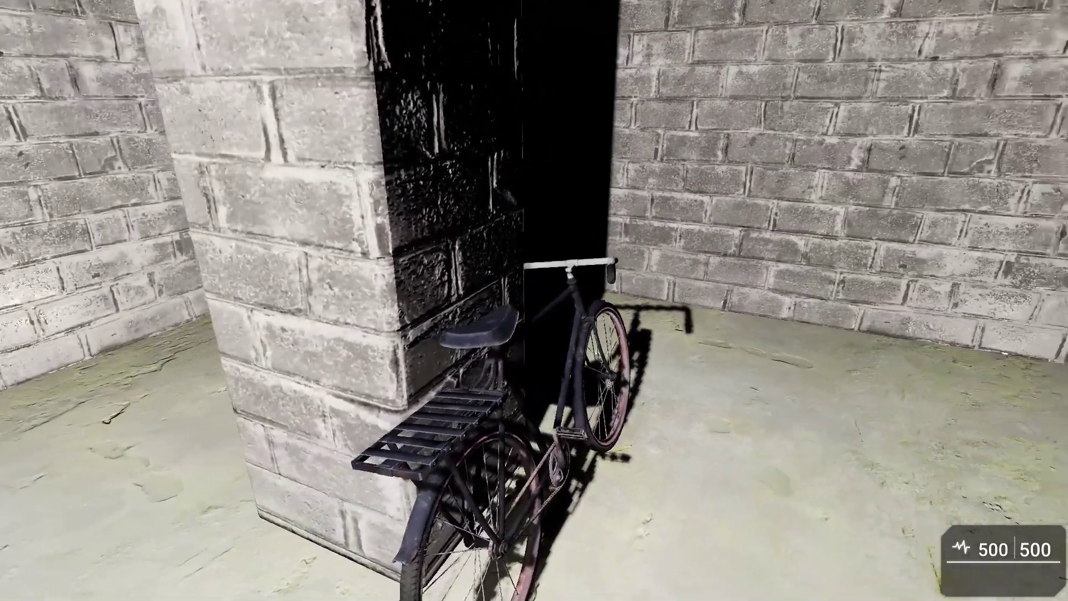
pyautogui.press('s')
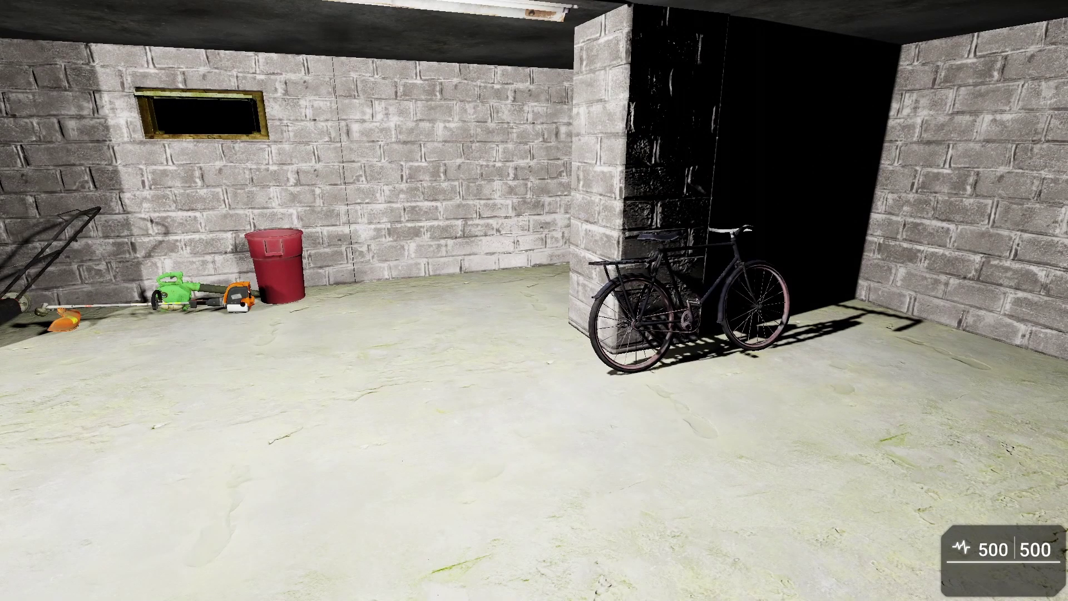
# Exit the test game and bring the editor view close to the bike by the pillar
pyautogui.press('Escape')
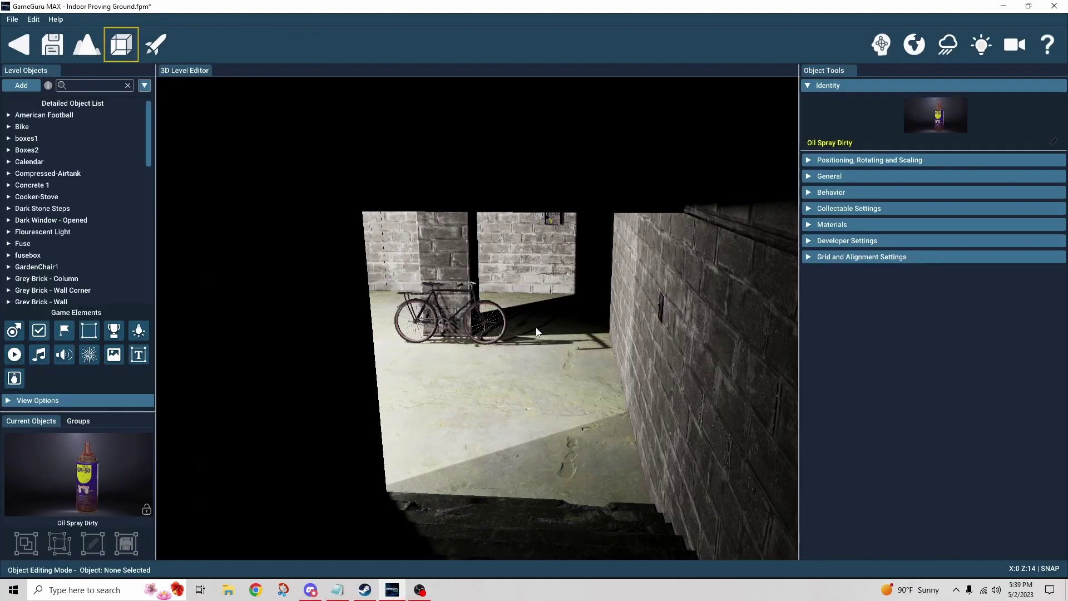
pyautogui.moveTo(535, 319); pyautogui.dragTo(548, 380, button='right')
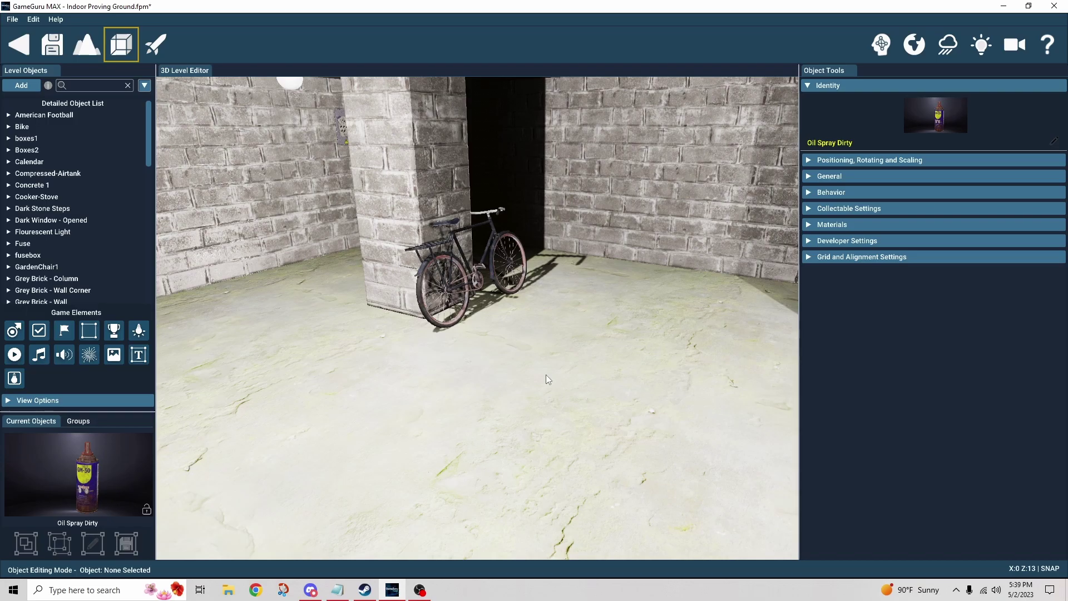
pyautogui.scroll(-5, 546, 375)
pyautogui.scroll(8, 546, 375)
pyautogui.scroll(3, 480, 357)
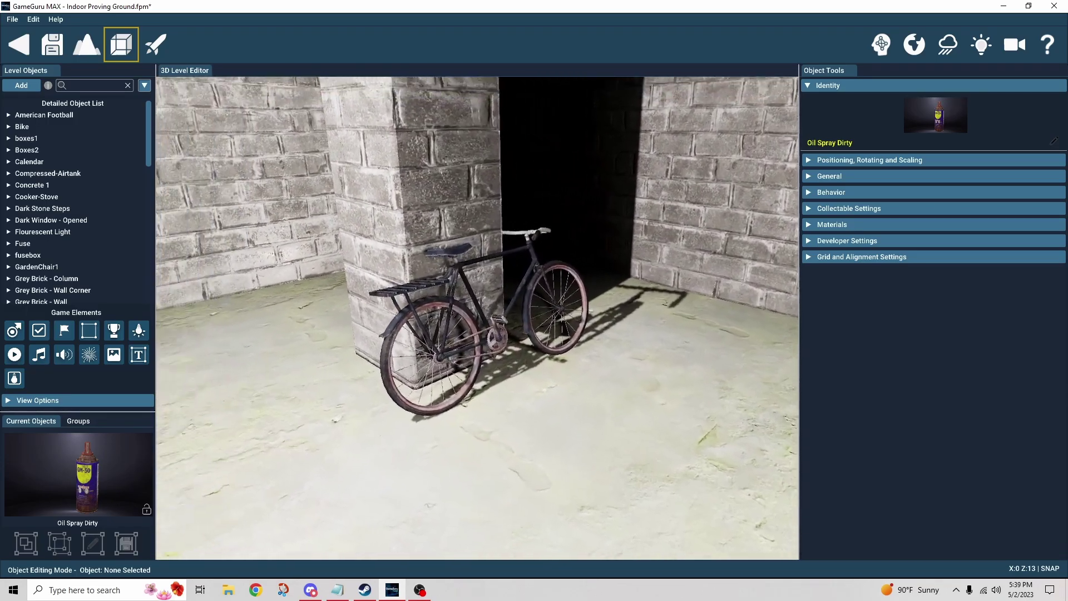
# Select the Bike and set its Behavior's Tool Required to Named Tool
pyautogui.click(477, 346)
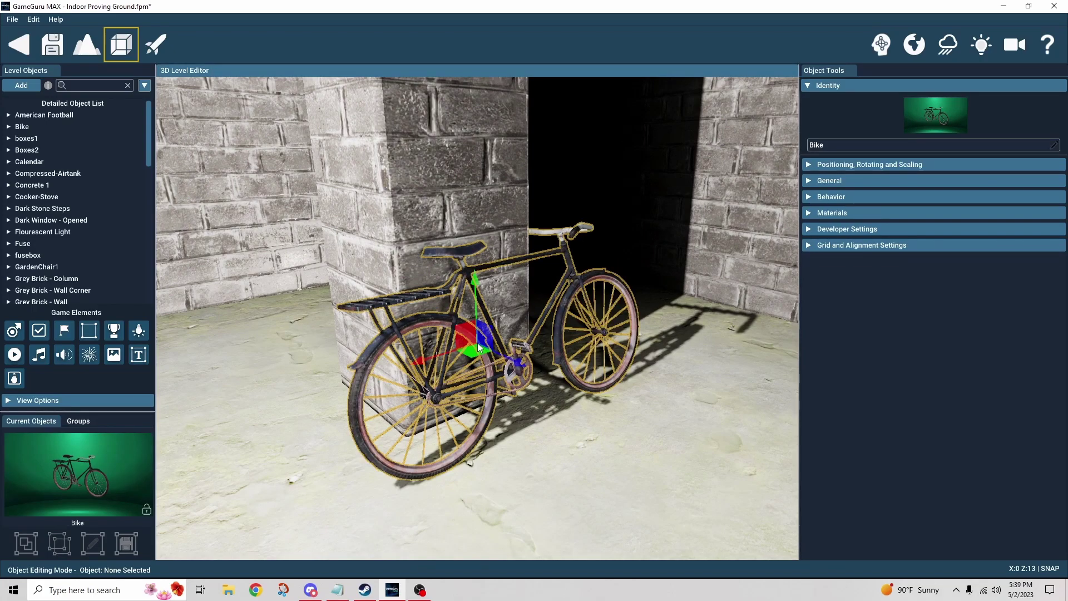
pyautogui.click(811, 198)
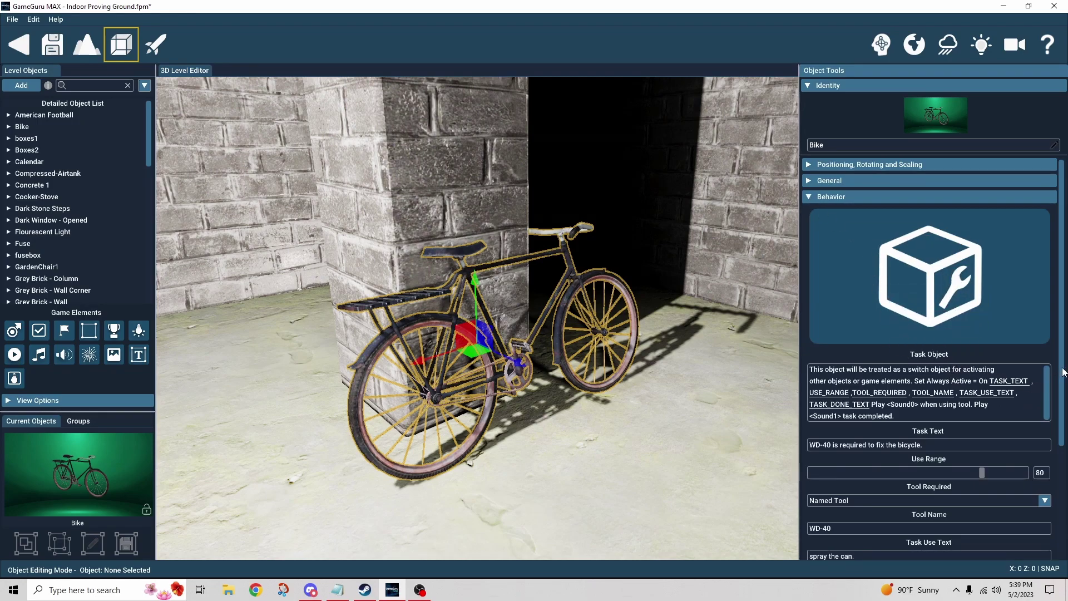
pyautogui.moveTo(1063, 372); pyautogui.dragTo(1067, 457)
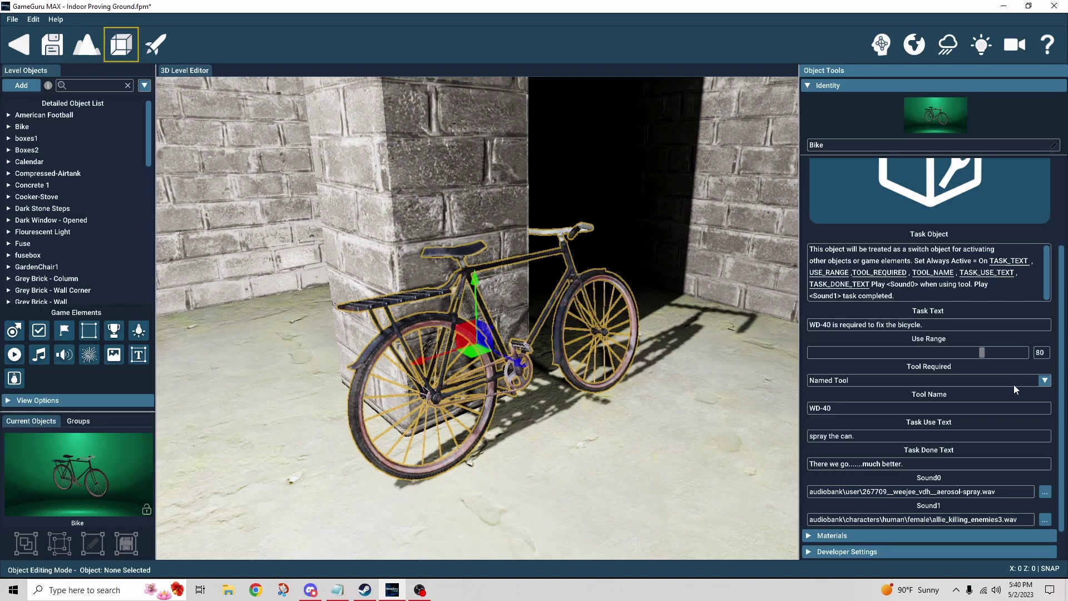
pyautogui.click(1046, 381)
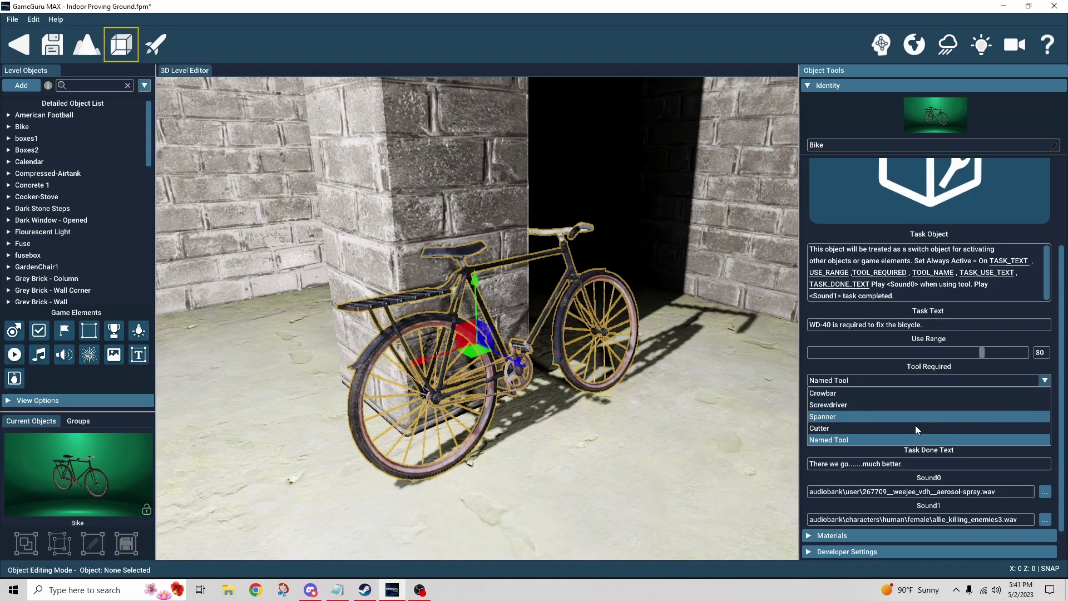
pyautogui.click(837, 442)
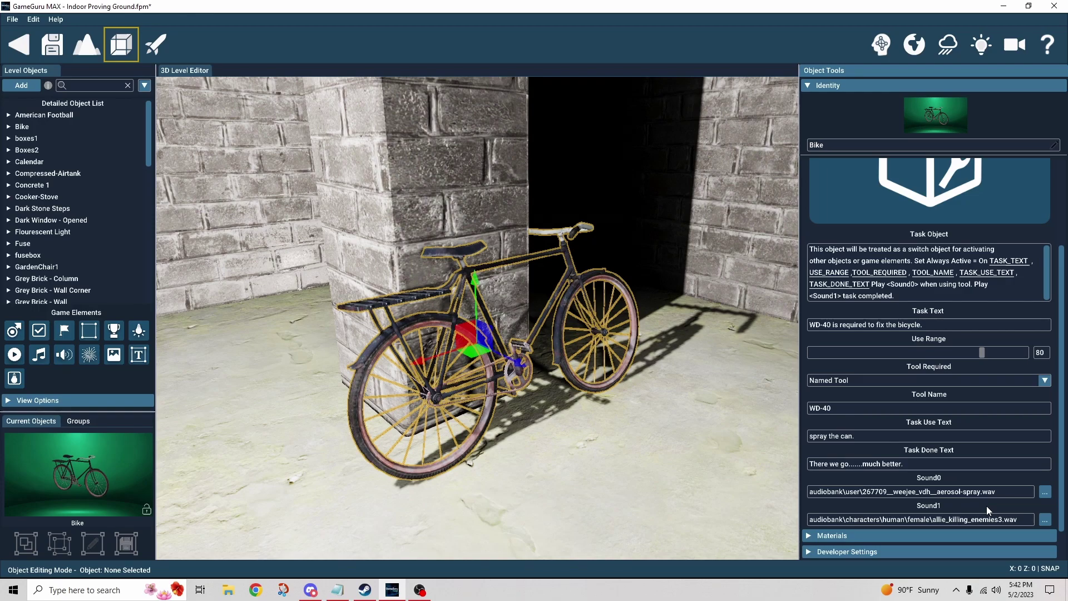
# Open the Music and Sound Library for Sound0 and preview the aerosol-spray WAV
pyautogui.click(1046, 492)
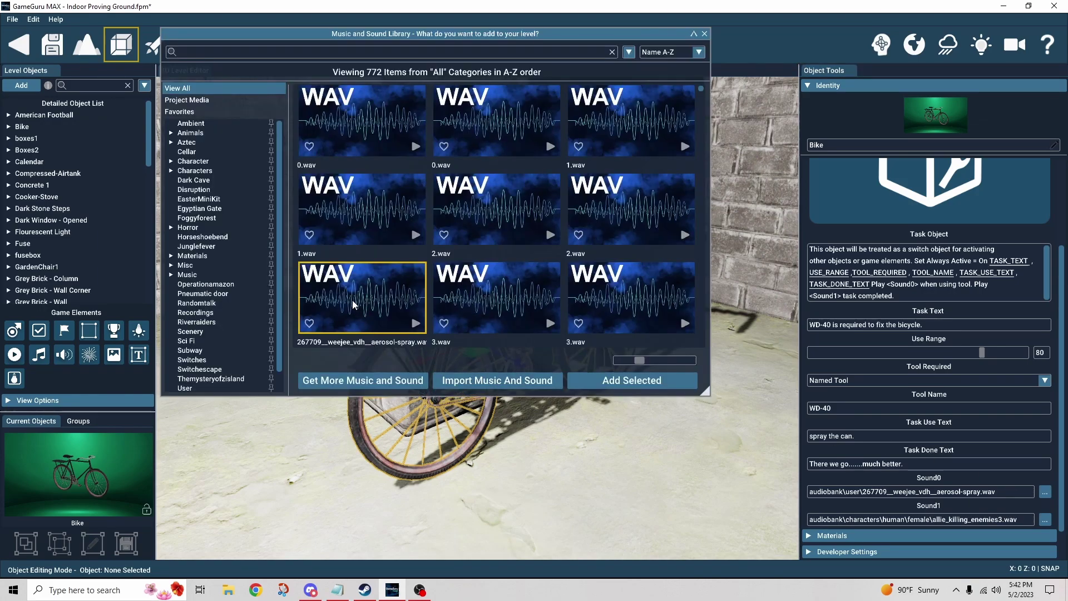
pyautogui.click(417, 323)
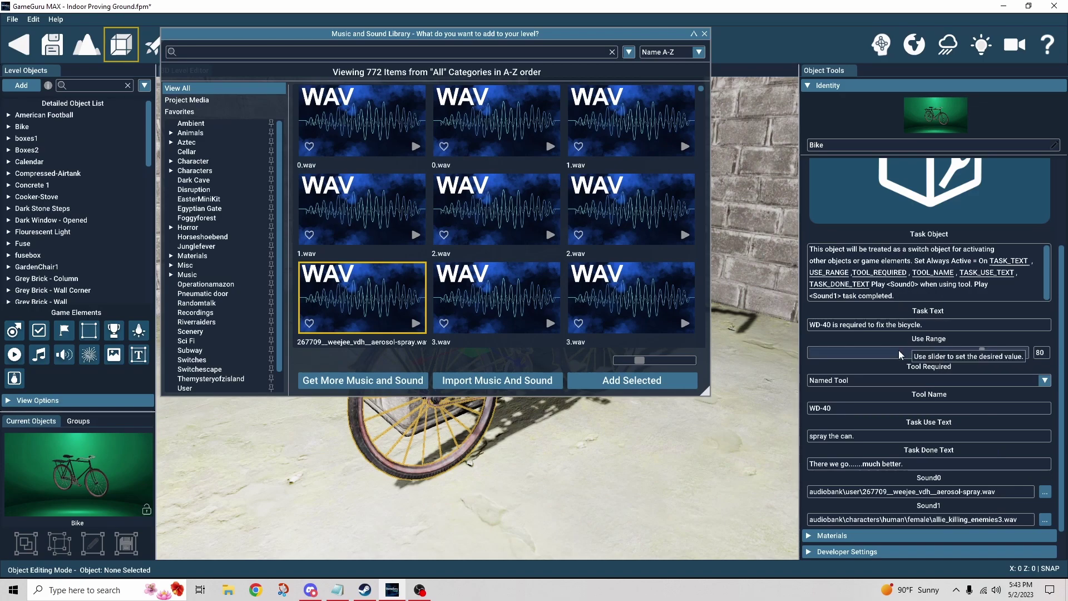
# Close the sound library and select the Oil Spray Dirty can on the workbench's lower shelf
pyautogui.click(706, 33)
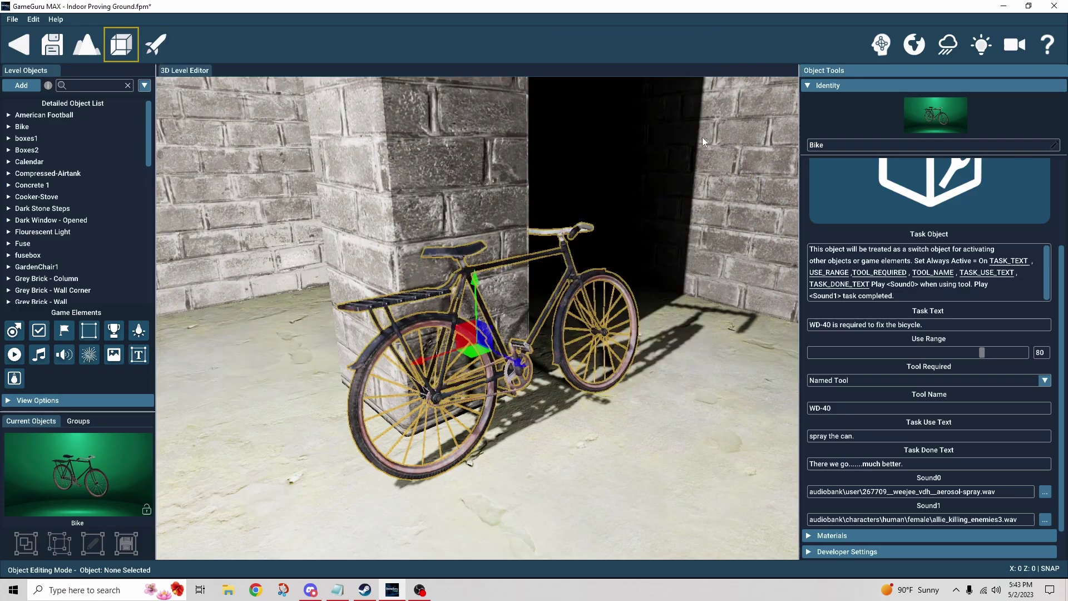
pyautogui.moveTo(701, 137)
pyautogui.mouseDown(button='right')
pyautogui.moveTo(696, 286)
pyautogui.moveTo(551, 287)
pyautogui.moveTo(551, 334)
pyautogui.mouseUp(button='right')
pyautogui.click(526, 395)
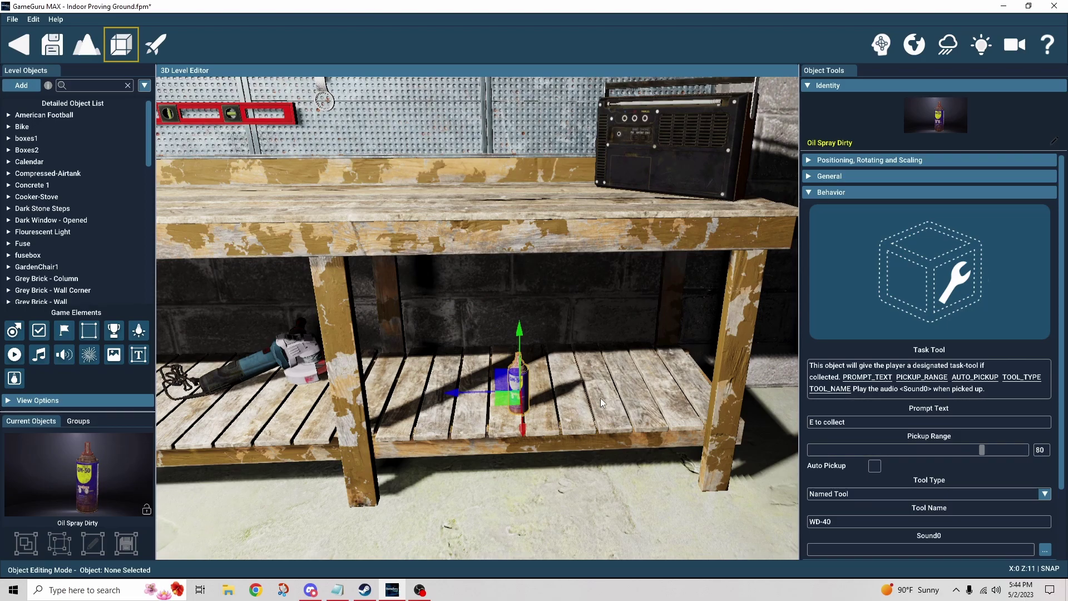
pyautogui.scroll(-2, 601, 398)
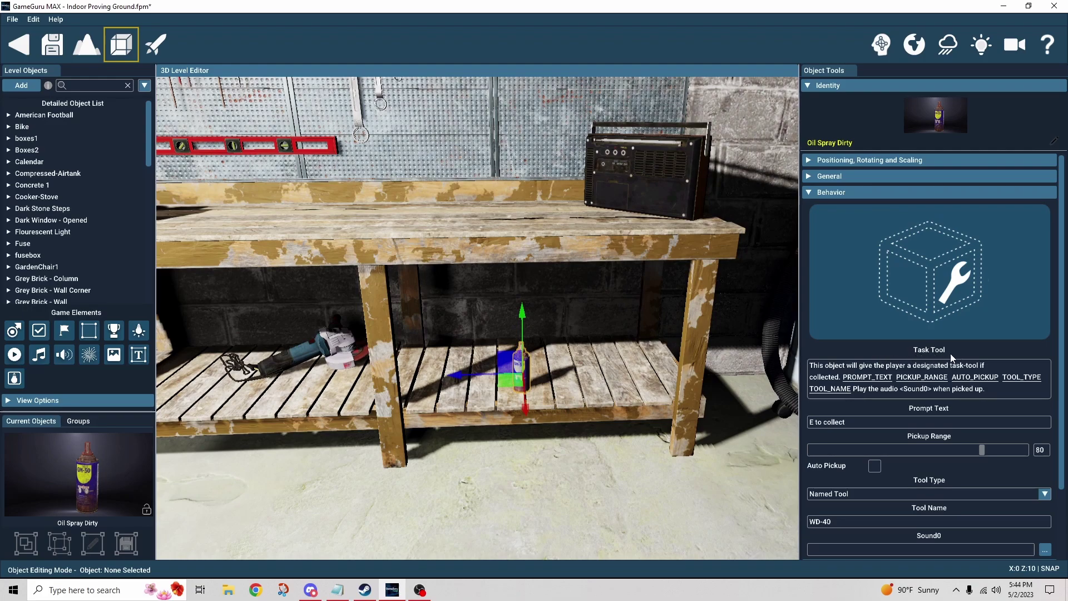
# Keep the Oil Spray Dirty can's static mode as Physics off and expand its Behavior section
pyautogui.click(809, 178)
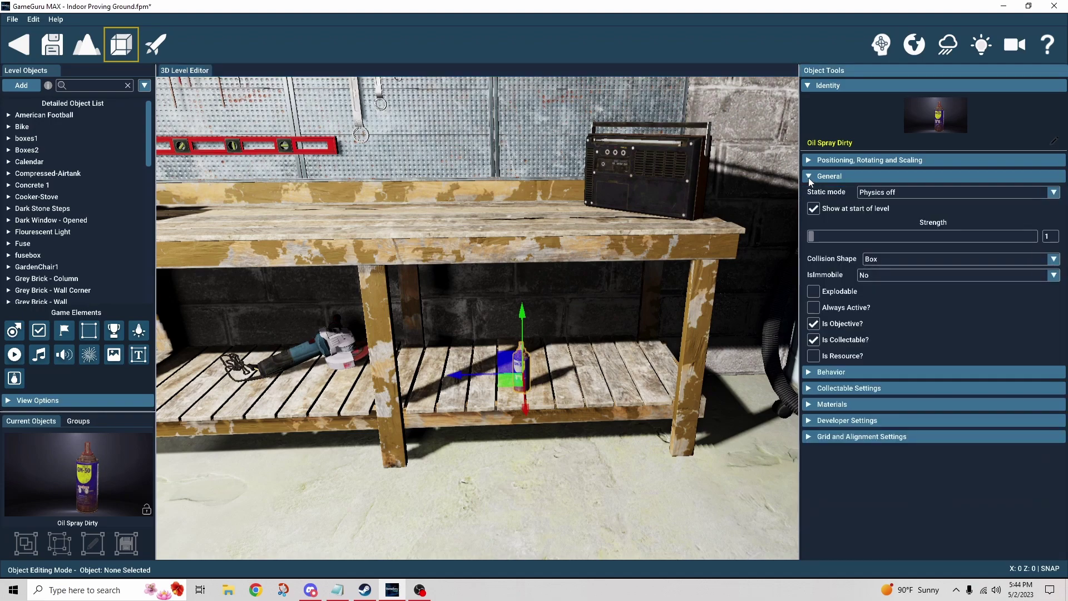
pyautogui.click(884, 195)
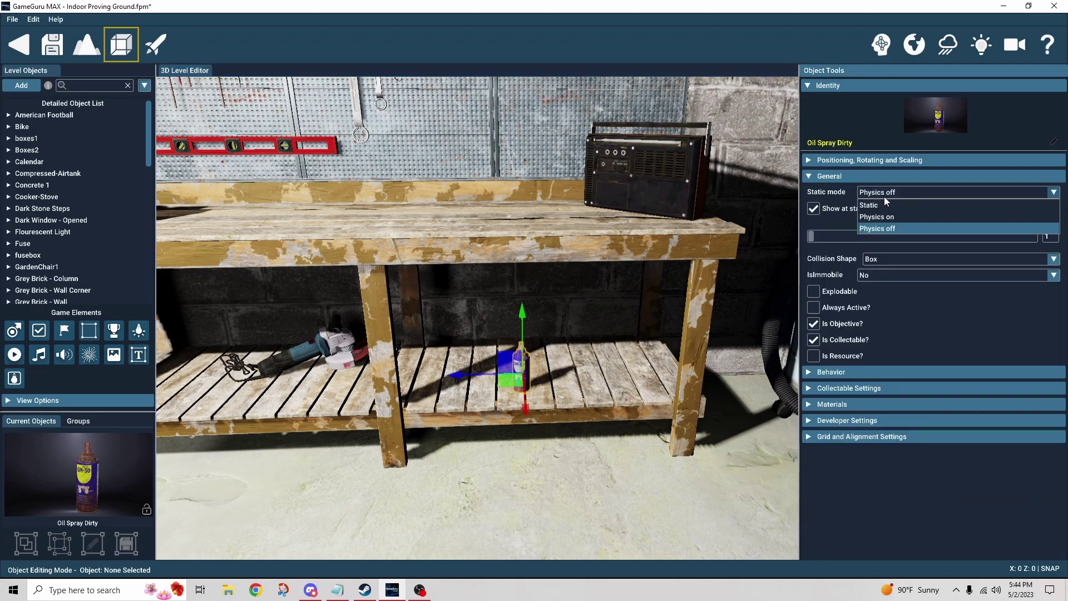
pyautogui.click(885, 229)
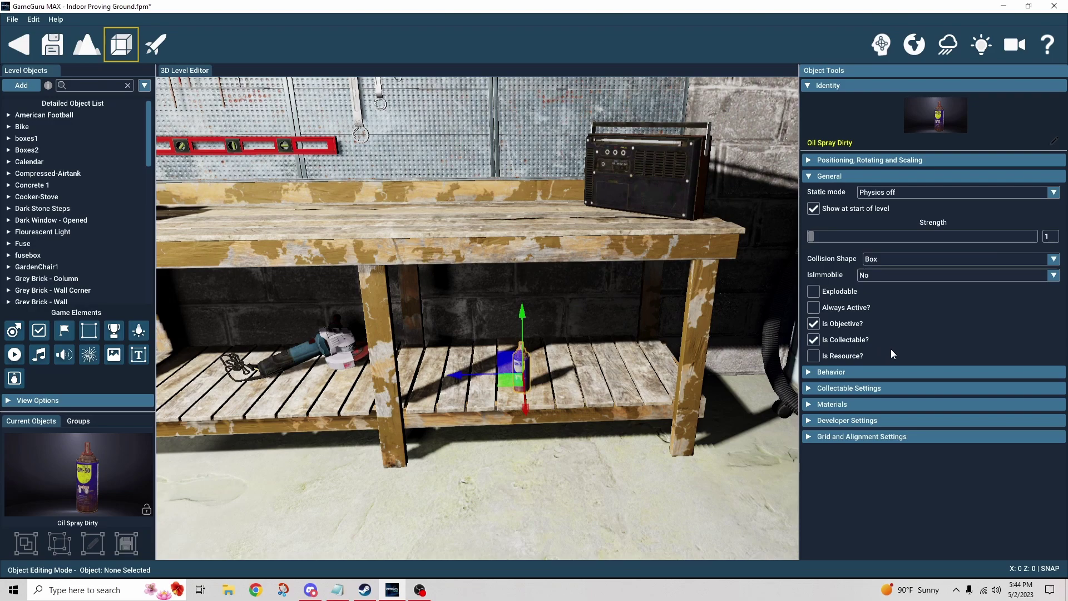
pyautogui.click(812, 371)
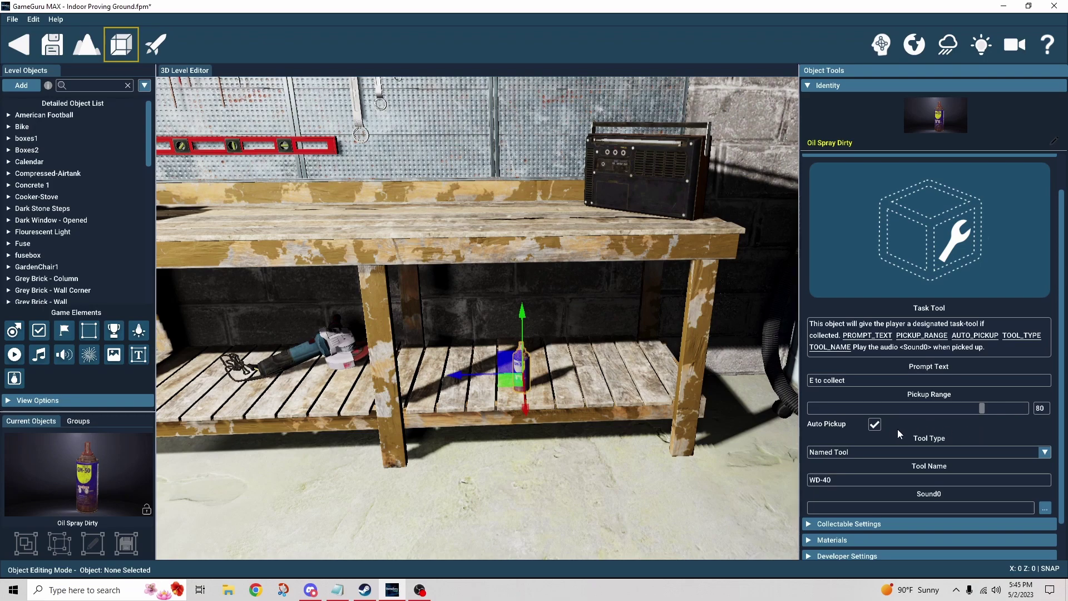
# Turn off the can's Auto Pickup and keep its Tool Type as Named Tool WD-40
pyautogui.click(875, 425)
pyautogui.scroll(-2, 891, 425)
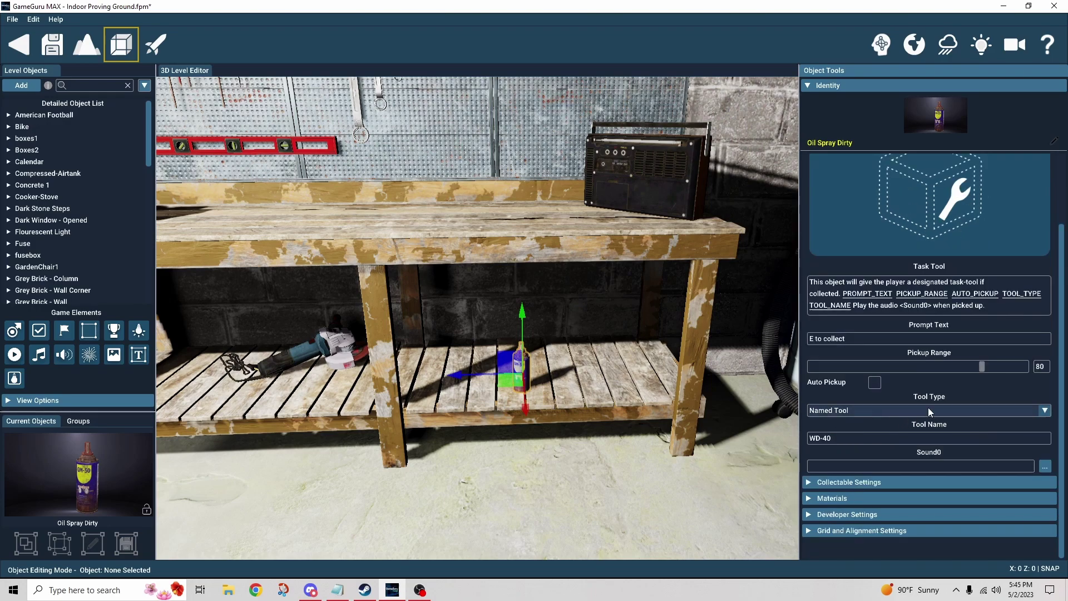
pyautogui.click(973, 414)
pyautogui.click(973, 413)
pyautogui.click(973, 414)
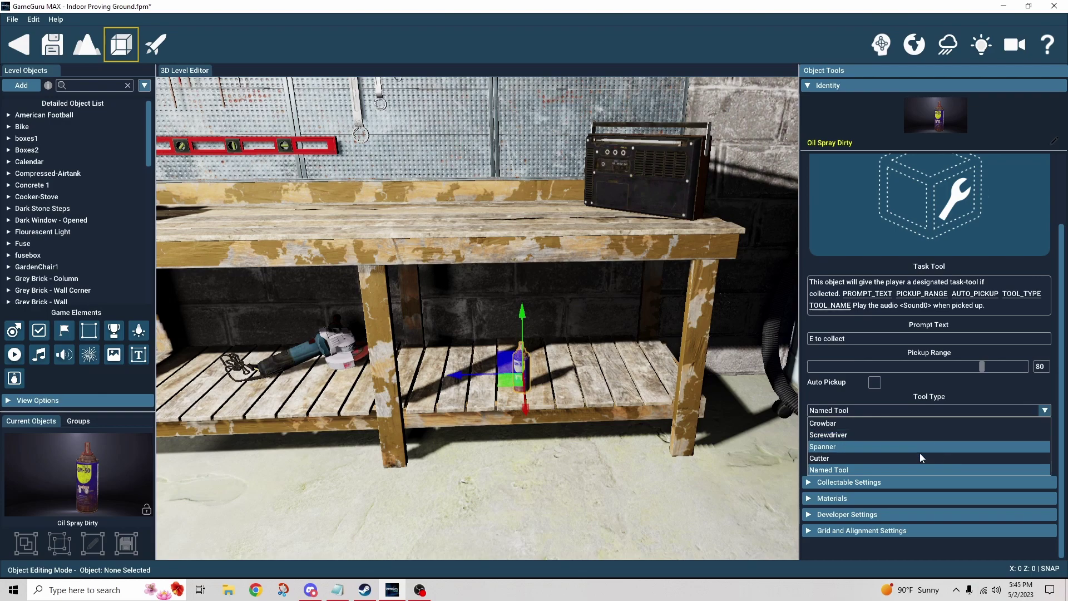
pyautogui.click(835, 472)
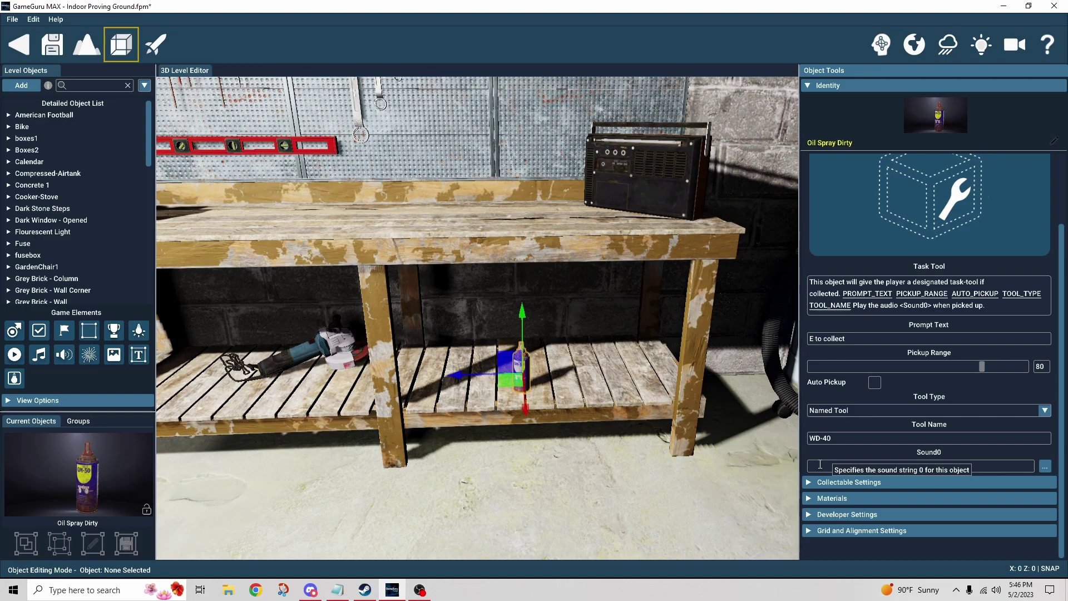
# Inspect the Spray Paint White can on the left red shelf, a Named Tool 'Spray Paint', then face the room
pyautogui.moveTo(711, 466); pyautogui.dragTo(557, 468, button='right')
pyautogui.press('w')
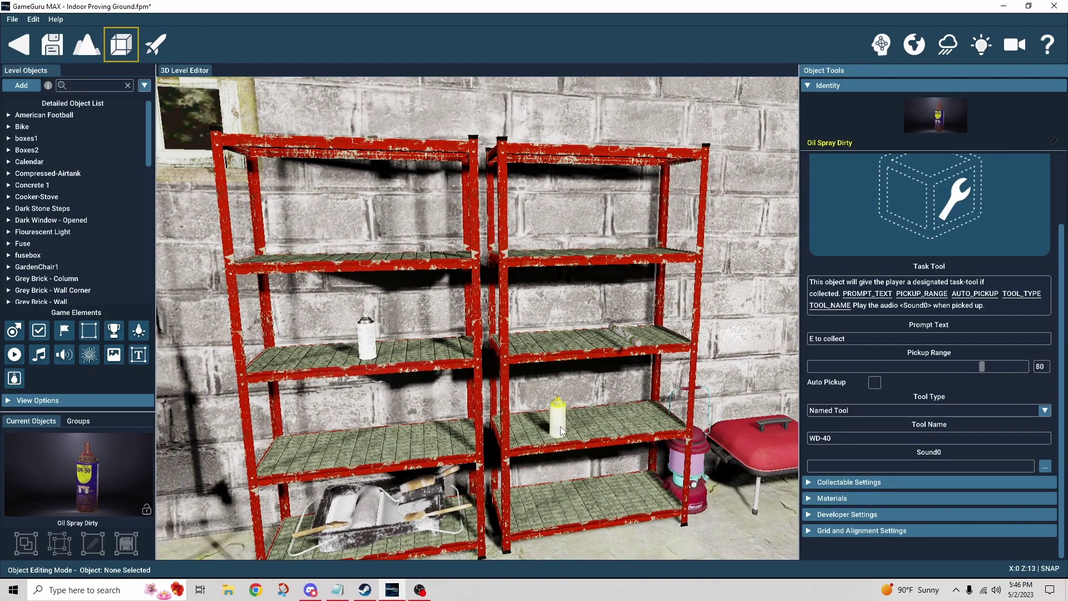
pyautogui.click(560, 427)
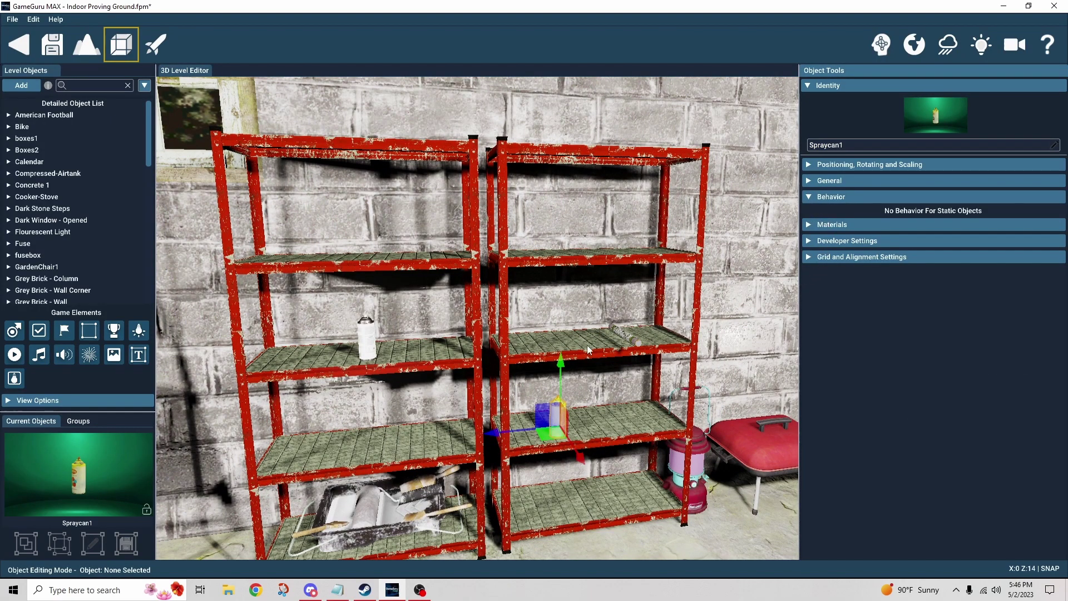
pyautogui.click(368, 340)
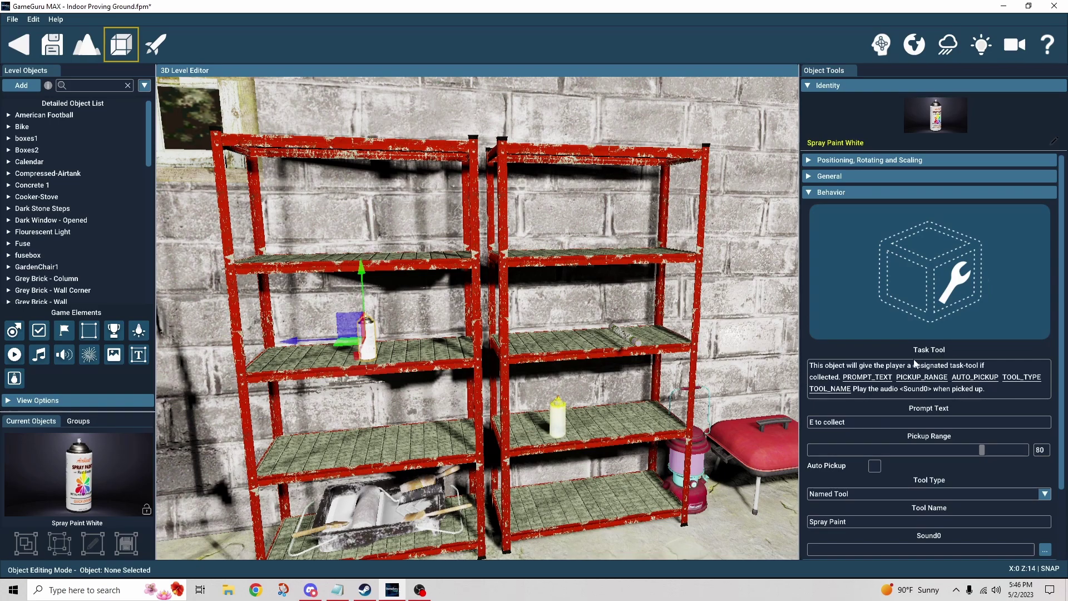
pyautogui.scroll(-1, 936, 455)
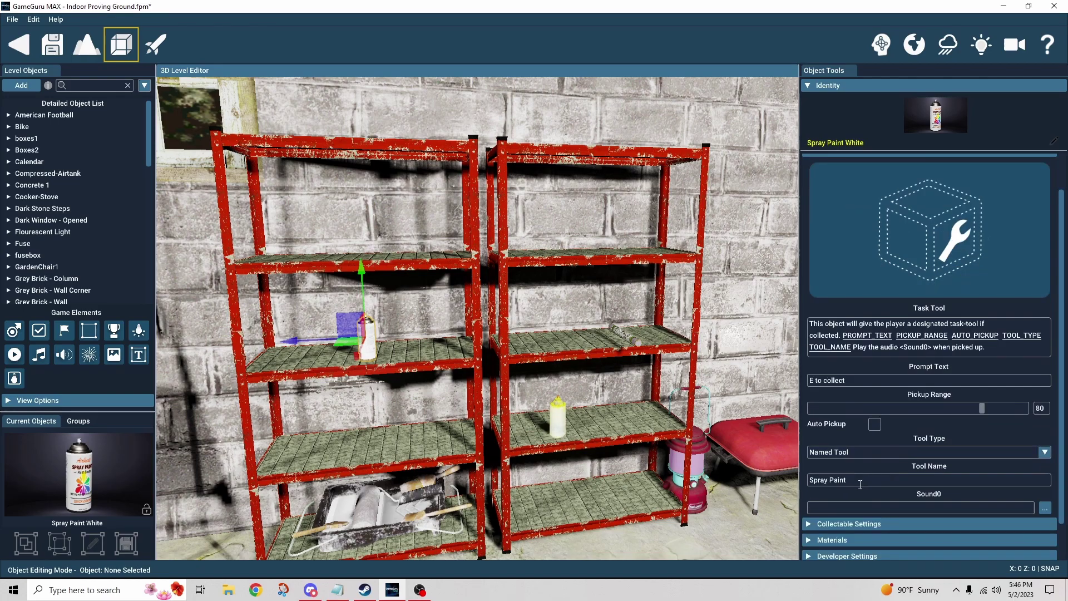
pyautogui.scroll(-1, 841, 488)
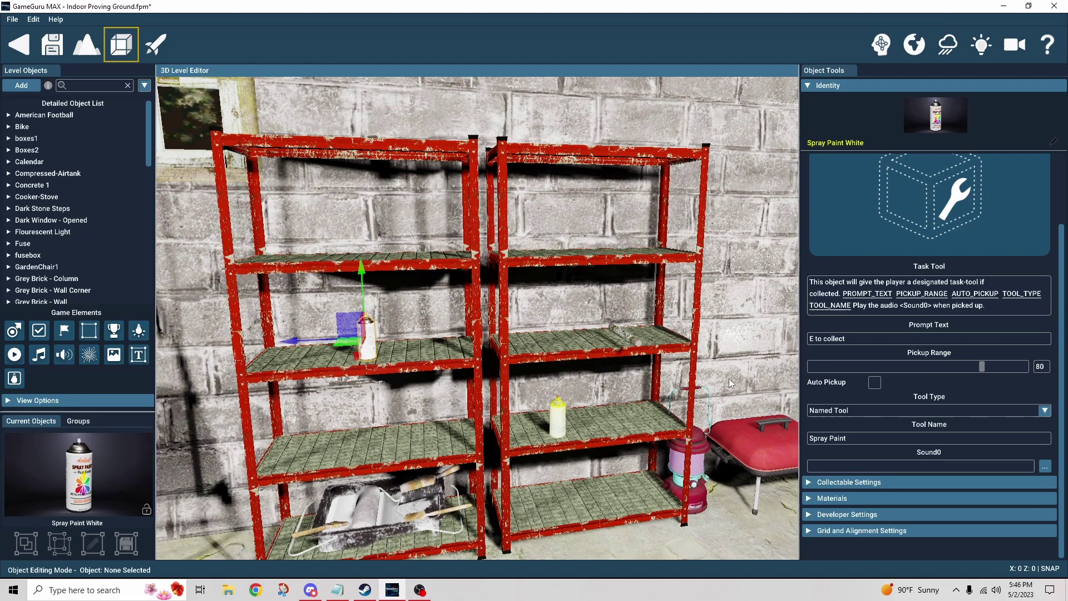
pyautogui.moveTo(729, 377); pyautogui.dragTo(666, 371, button='right')
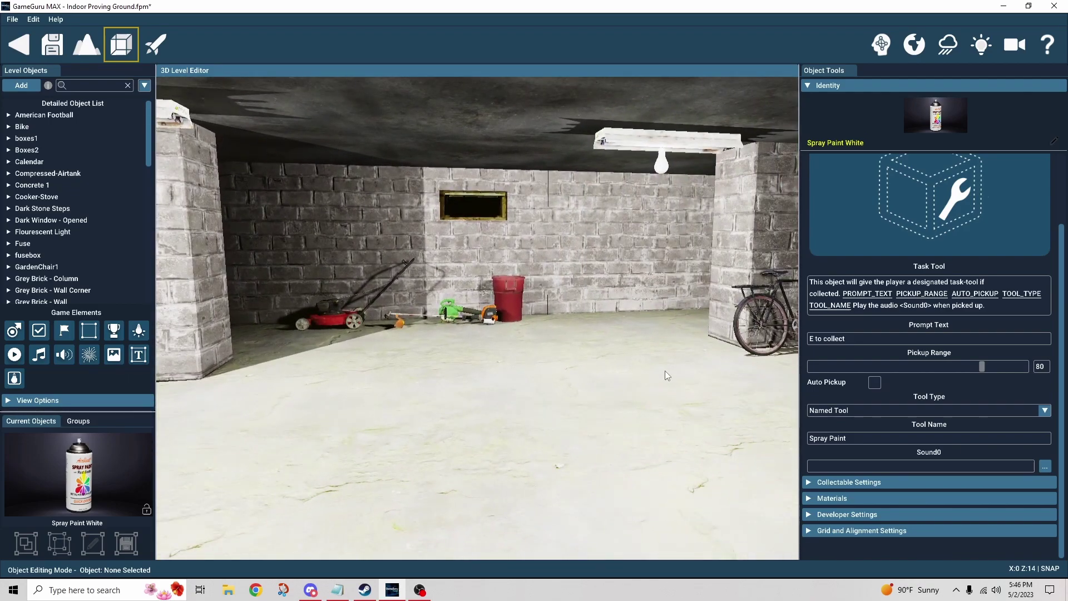